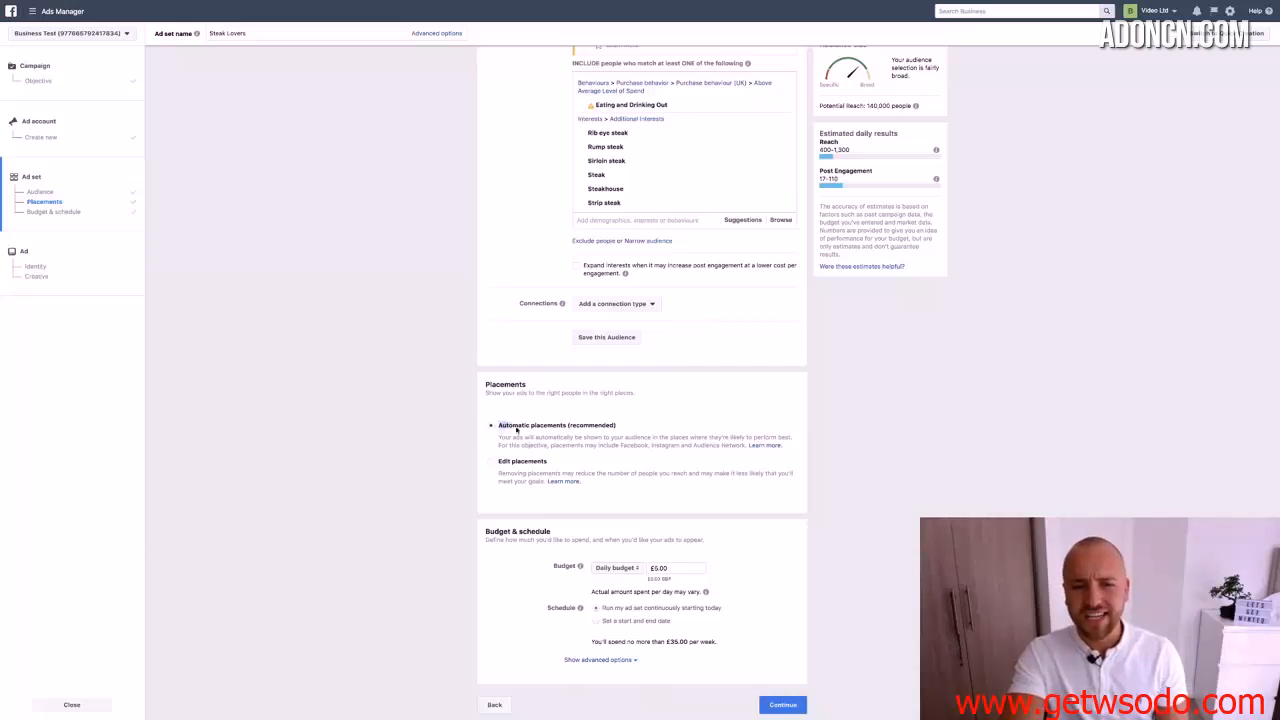
# Switch the ad set from automatic placements to Edit placements and keep the device types at All devices (recommended)
pyautogui.moveTo(500, 426); pyautogui.dragTo(613, 435)
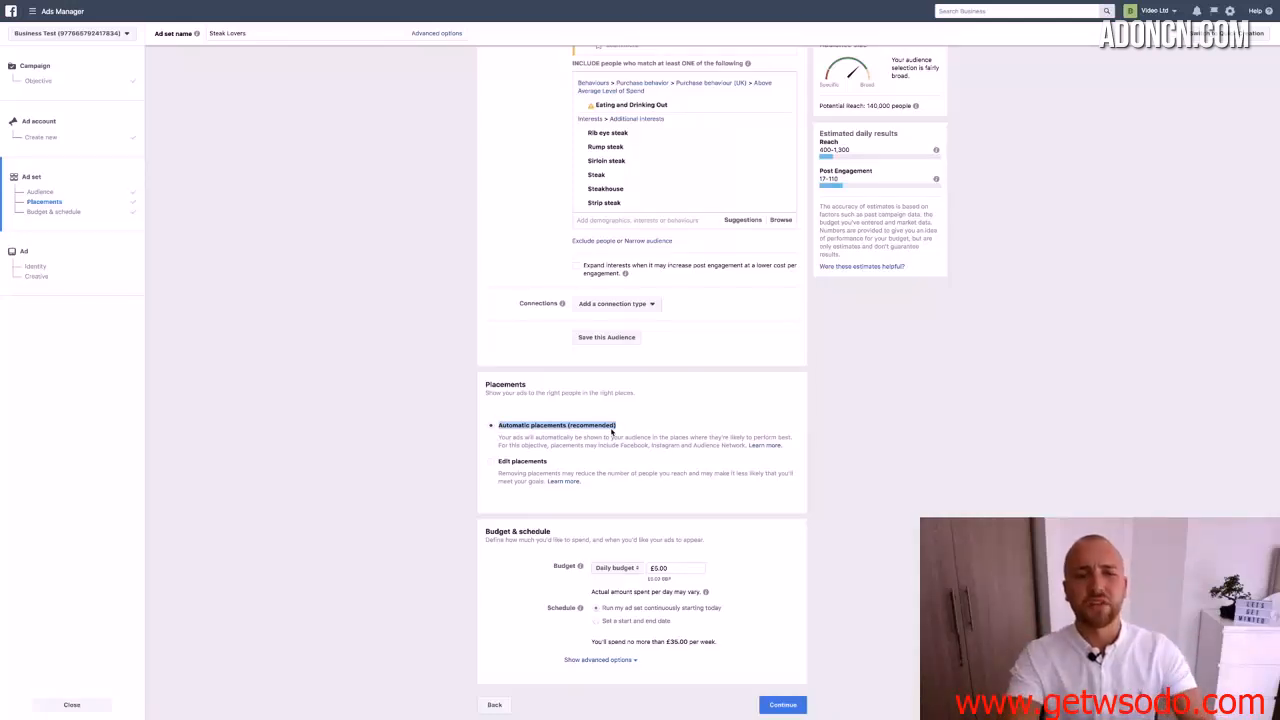
pyautogui.click(520, 464)
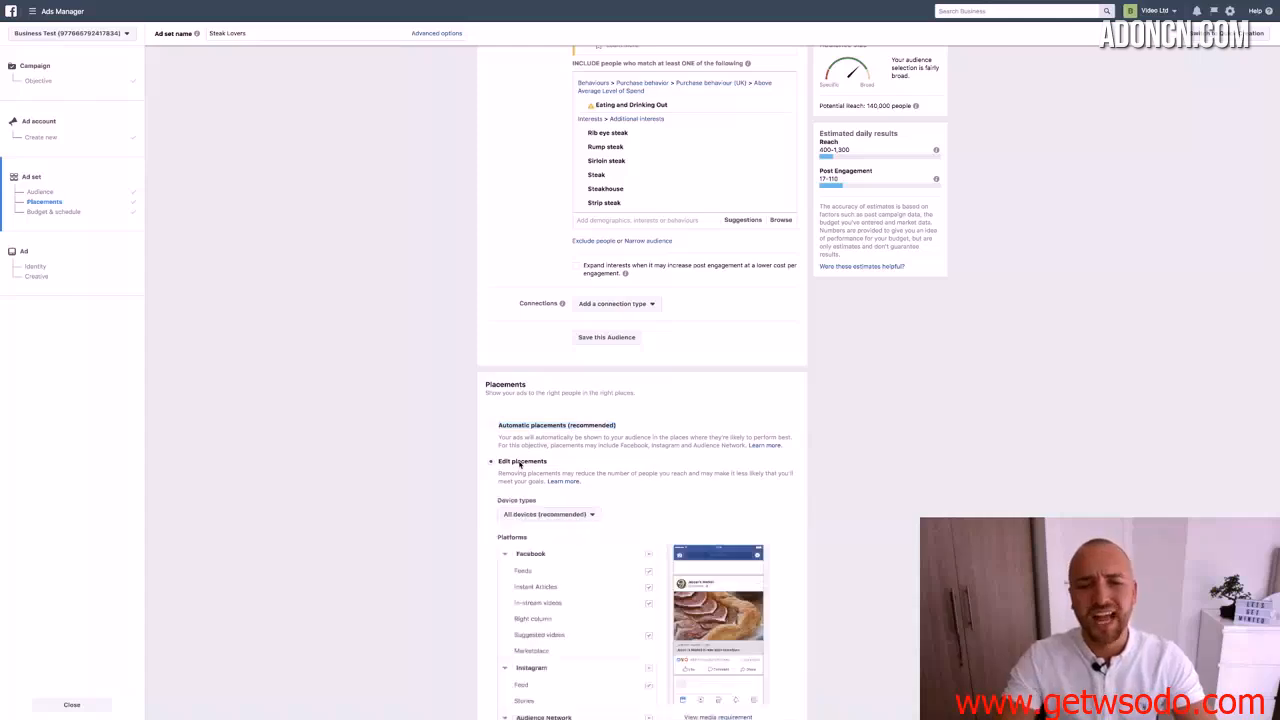
pyautogui.scroll(-3, 702, 533)
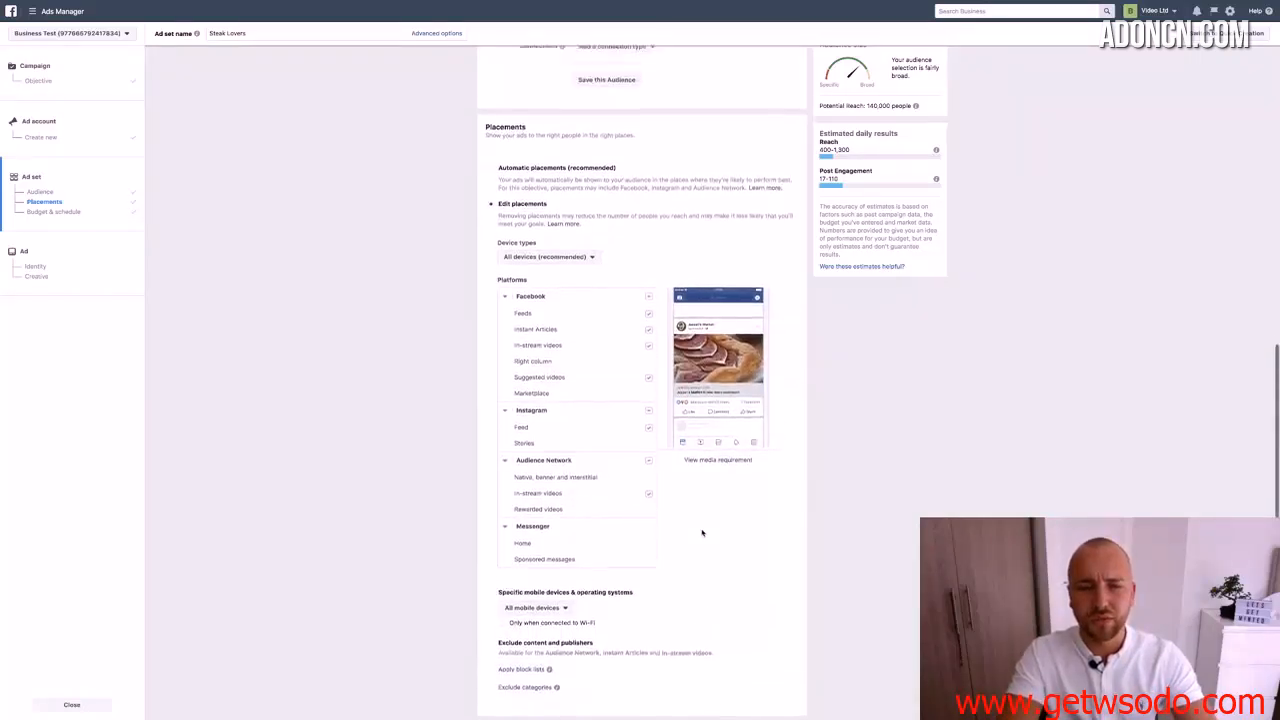
pyautogui.click(510, 269)
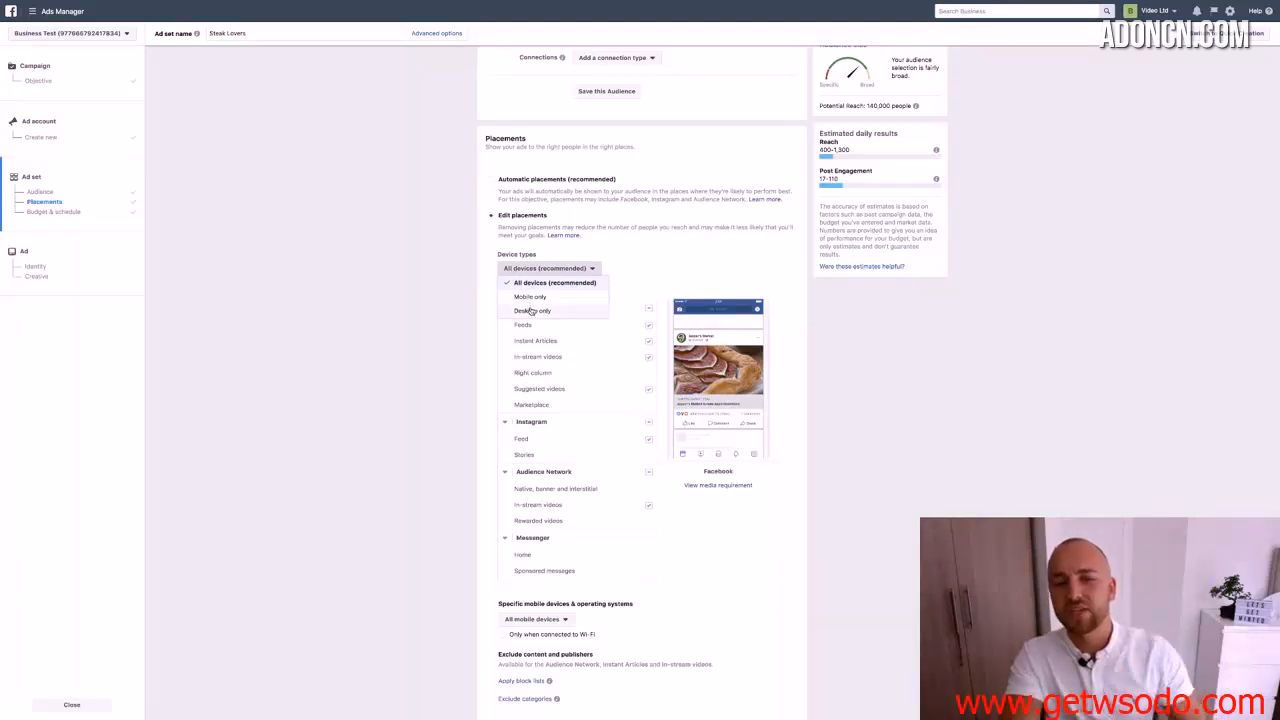
pyautogui.click(539, 286)
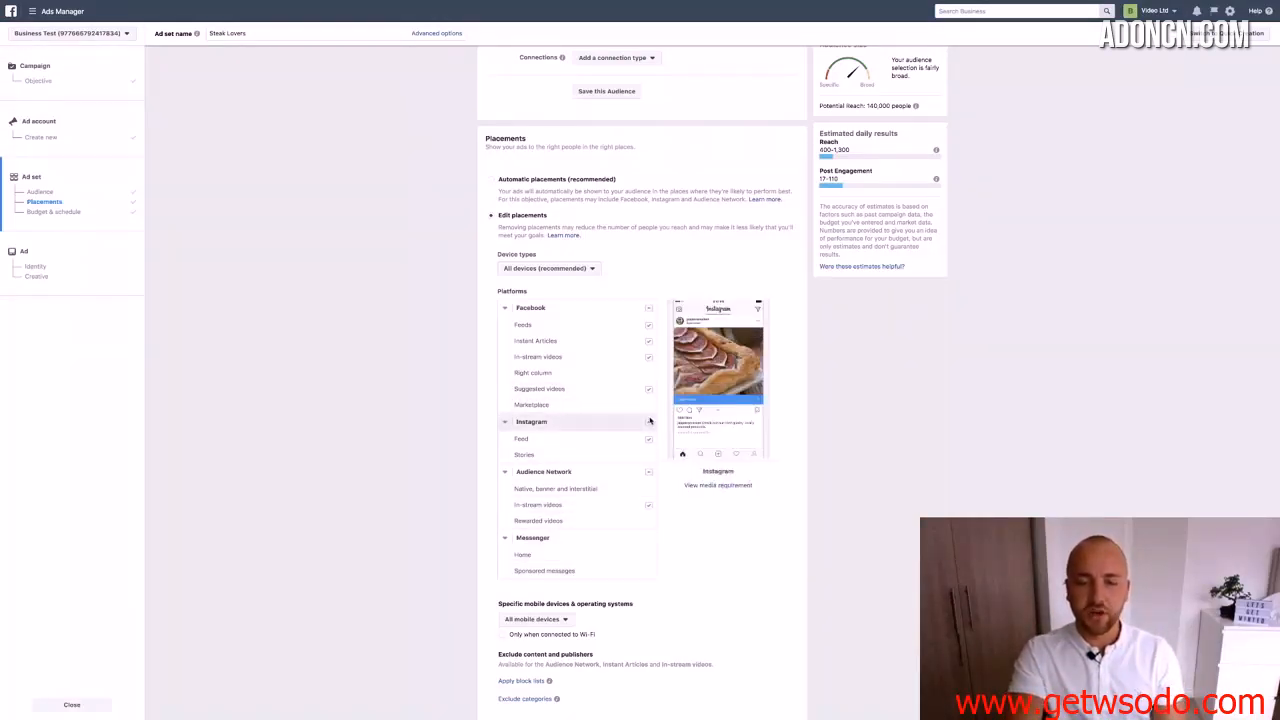
# Remove Instagram, Audience Network, and Facebook Instant Articles, In-stream videos and Suggested videos from the placements, keeping only Facebook Feeds
pyautogui.click(649, 422)
pyautogui.click(649, 471)
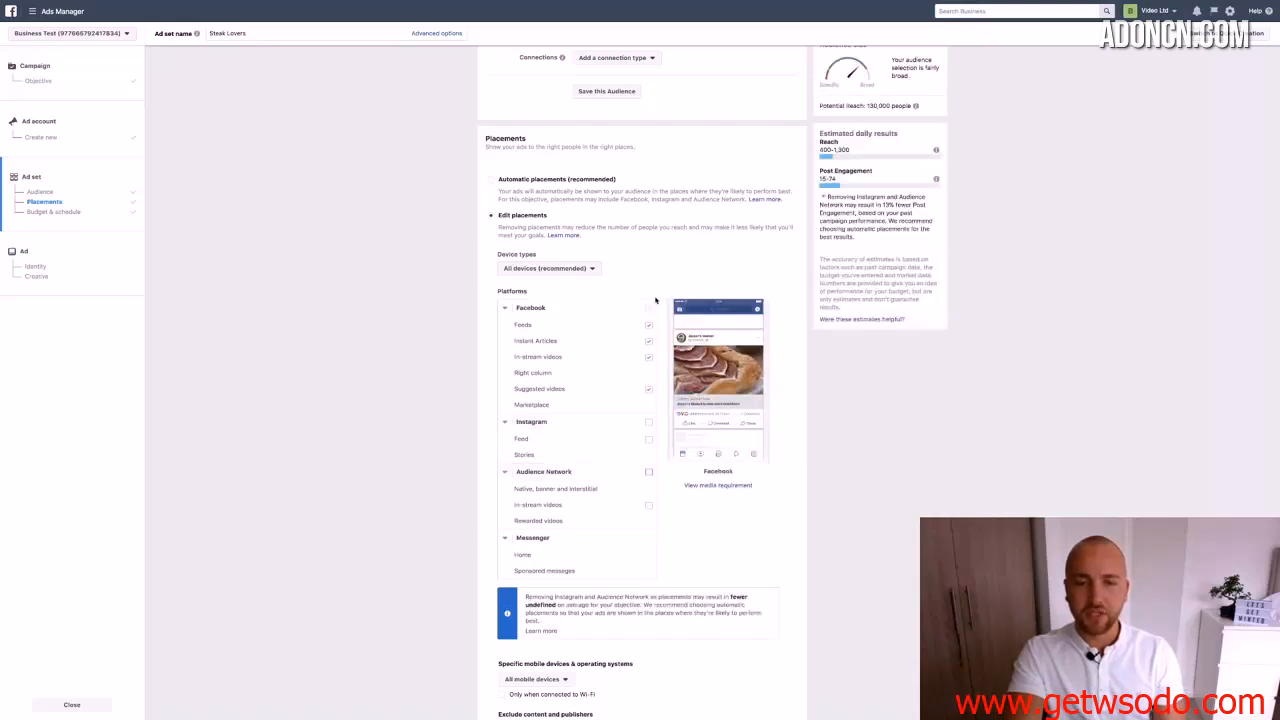
pyautogui.click(649, 341)
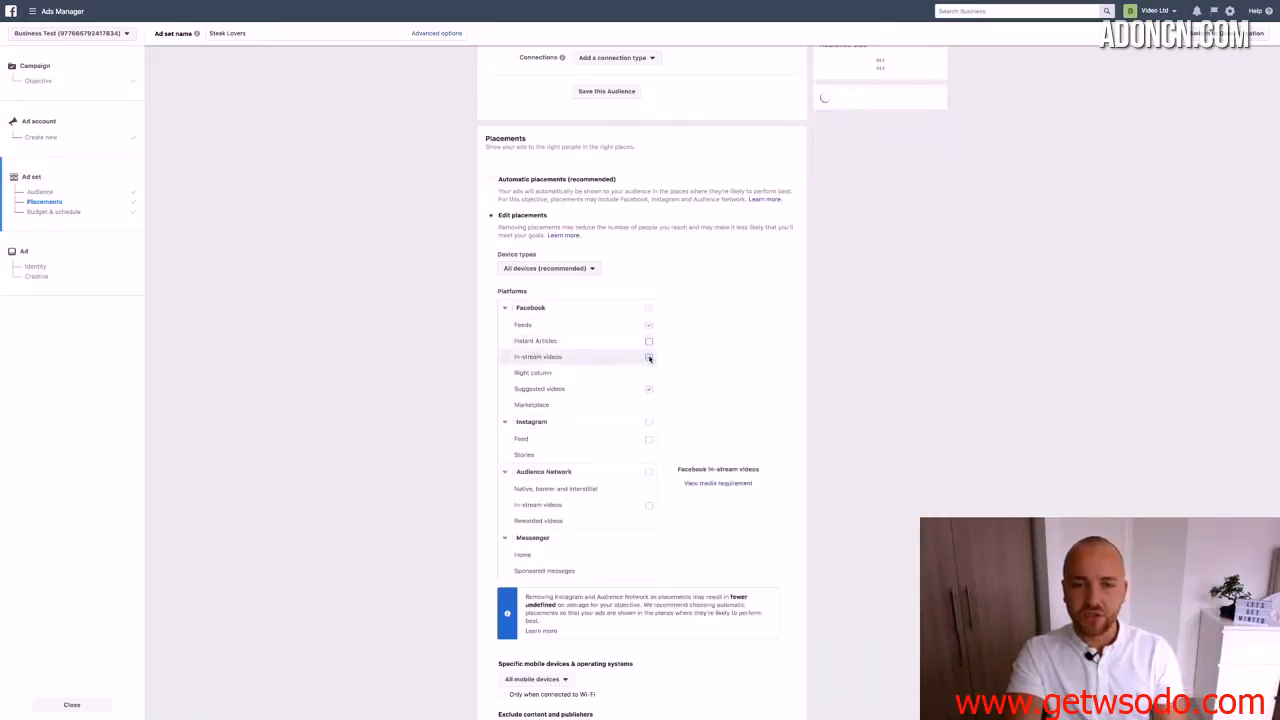
pyautogui.click(649, 357)
pyautogui.click(649, 389)
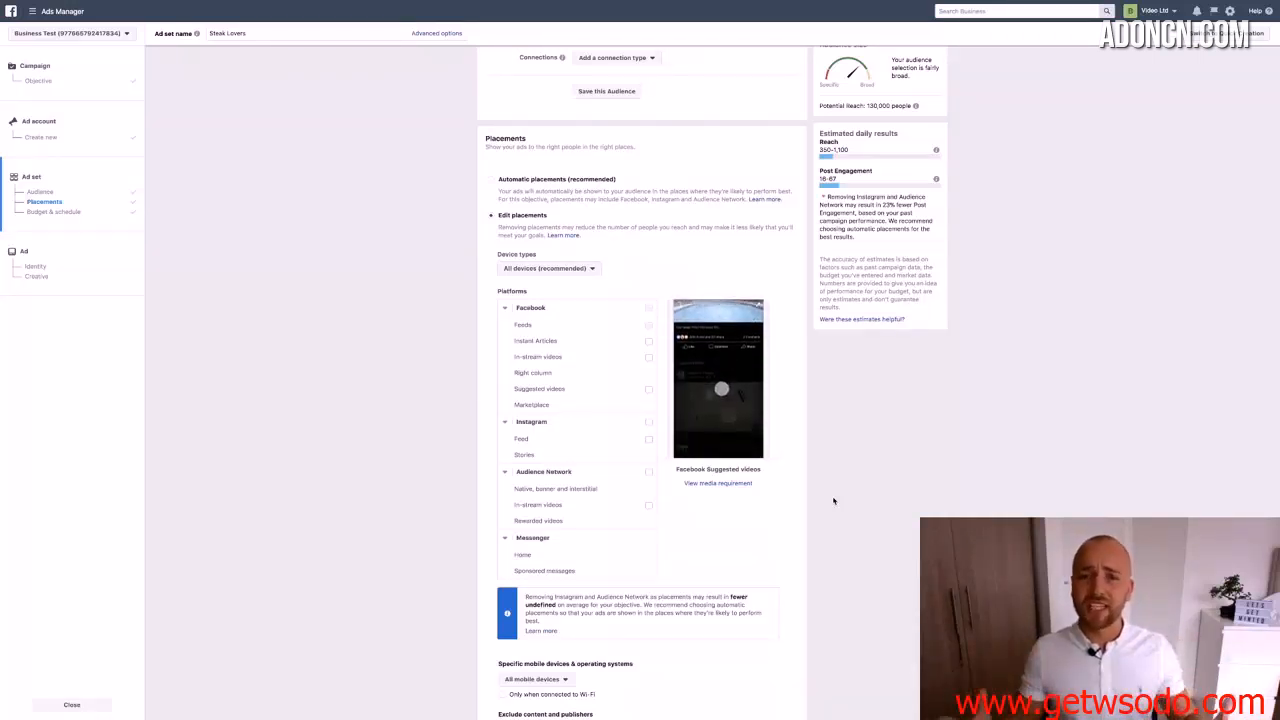
pyautogui.click(649, 357)
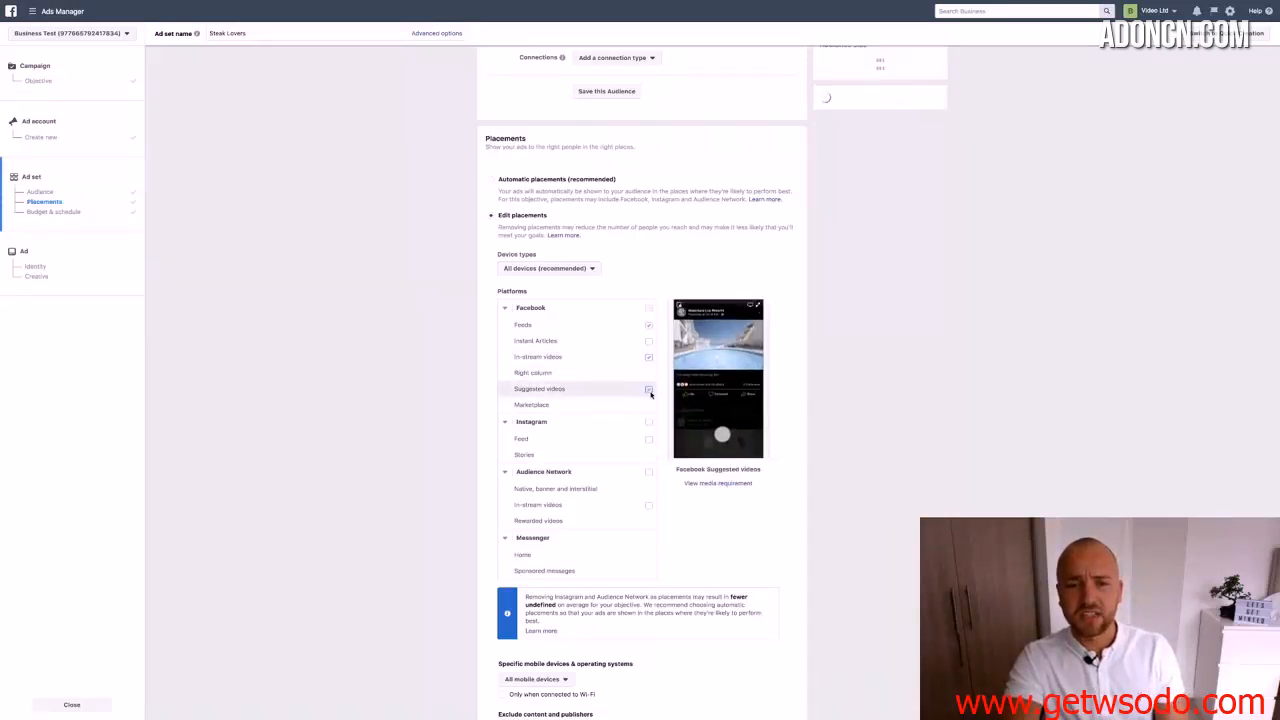
pyautogui.click(650, 390)
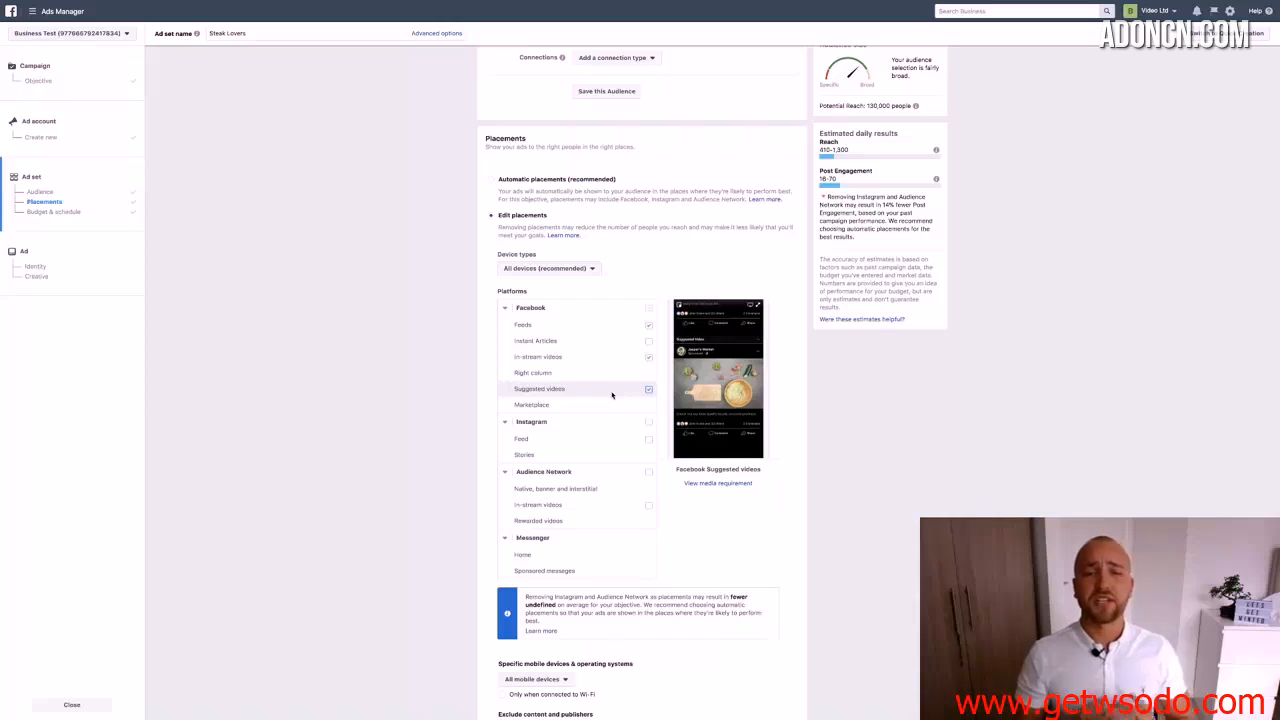
pyautogui.click(648, 307)
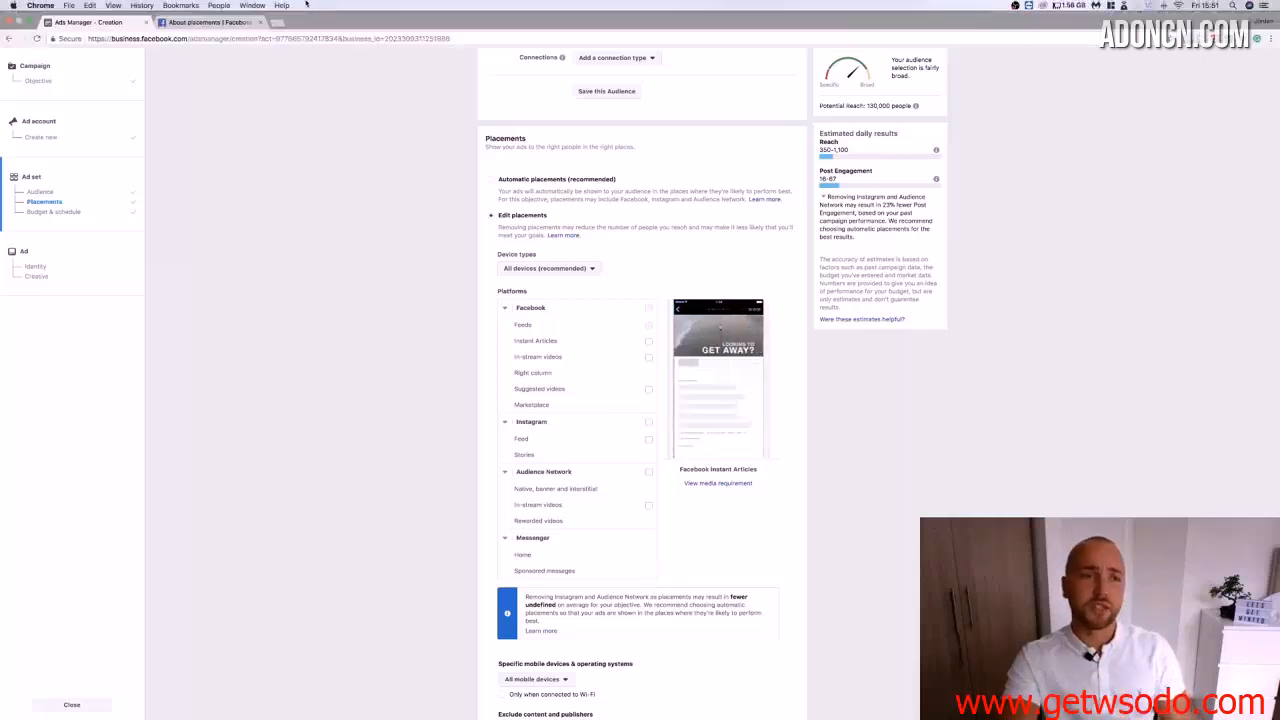
# Review the Advertiser Help Center article About placements for each placement's description, and return to the ad set in Ads Manager
pyautogui.click(228, 22)
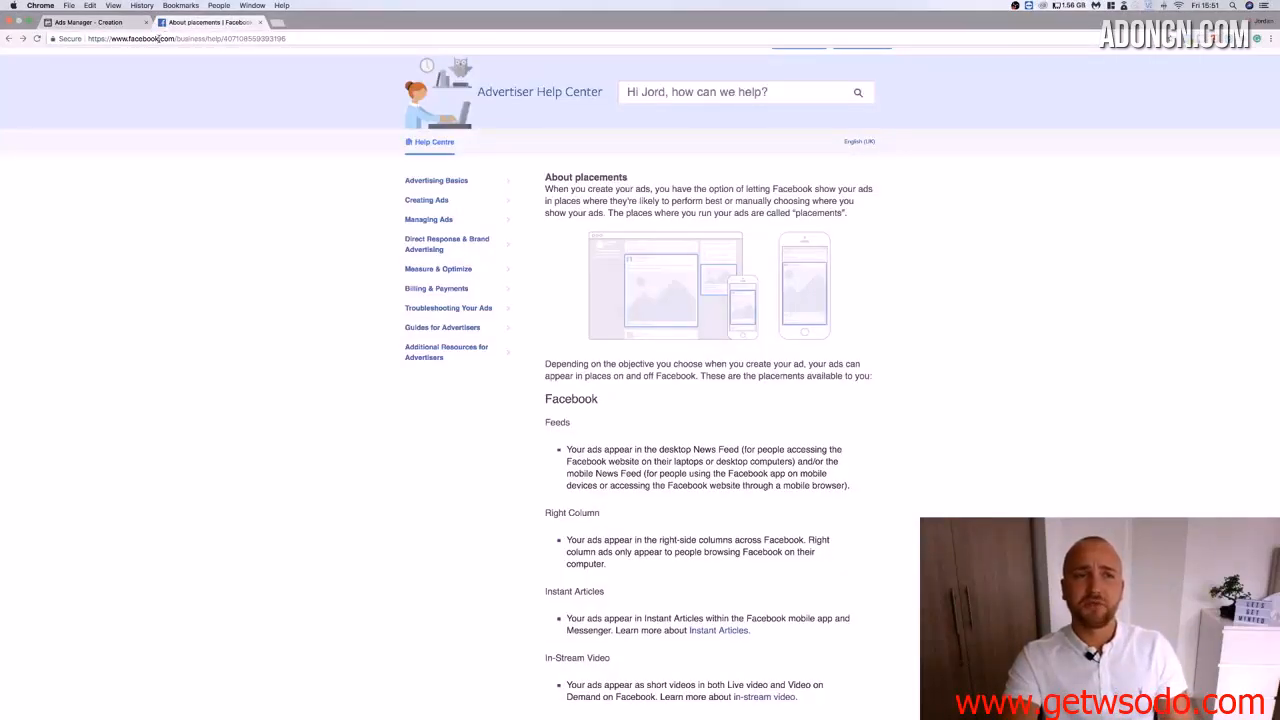
pyautogui.moveTo(406, 42)
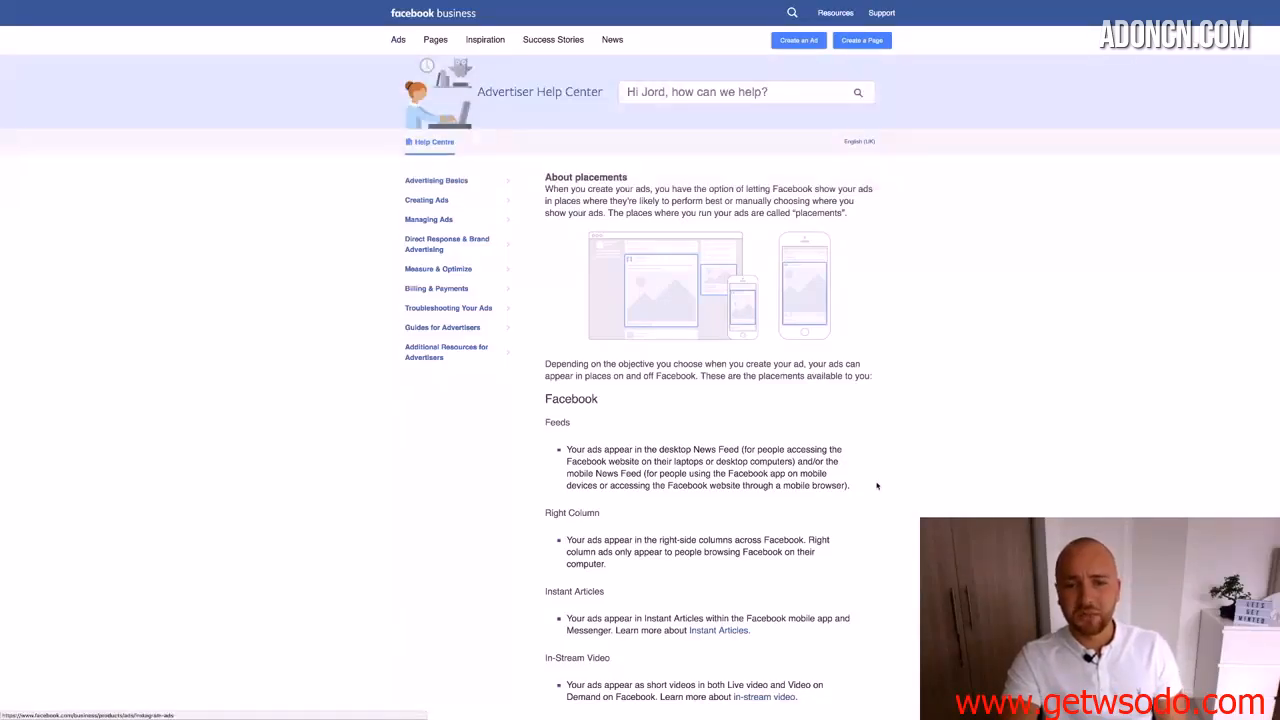
pyautogui.scroll(-15, 877, 486)
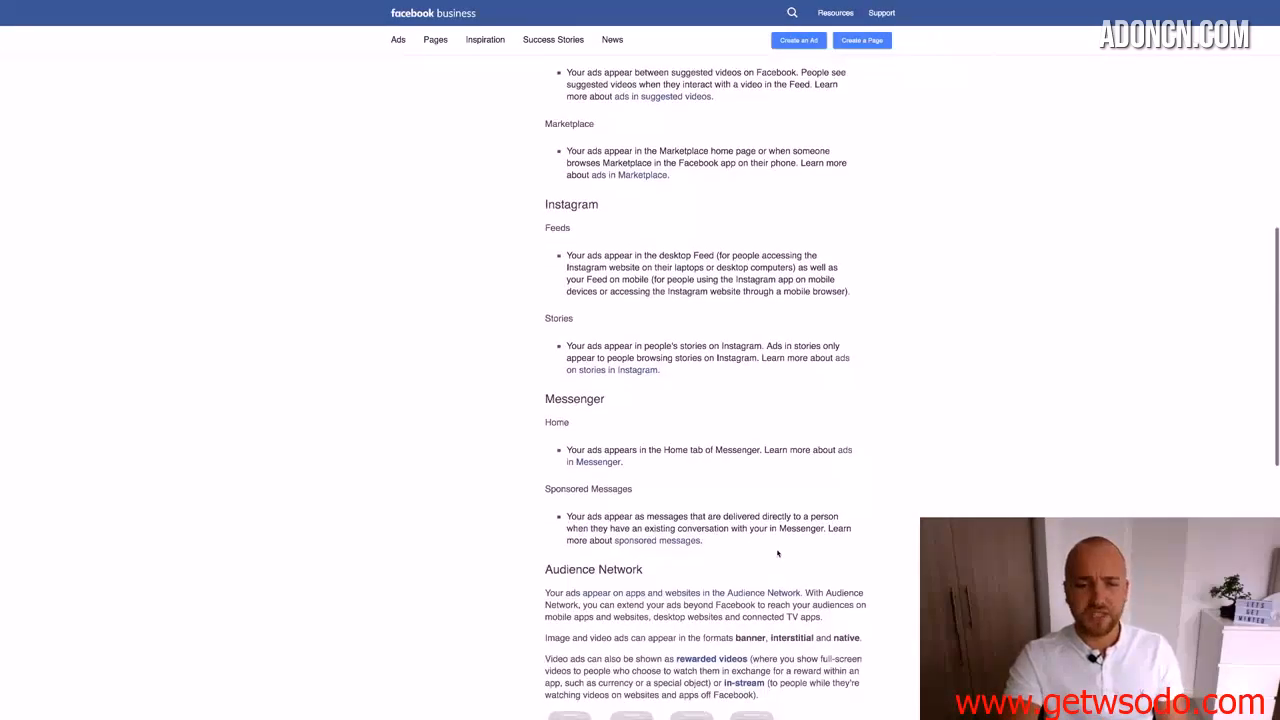
pyautogui.scroll(15, 778, 555)
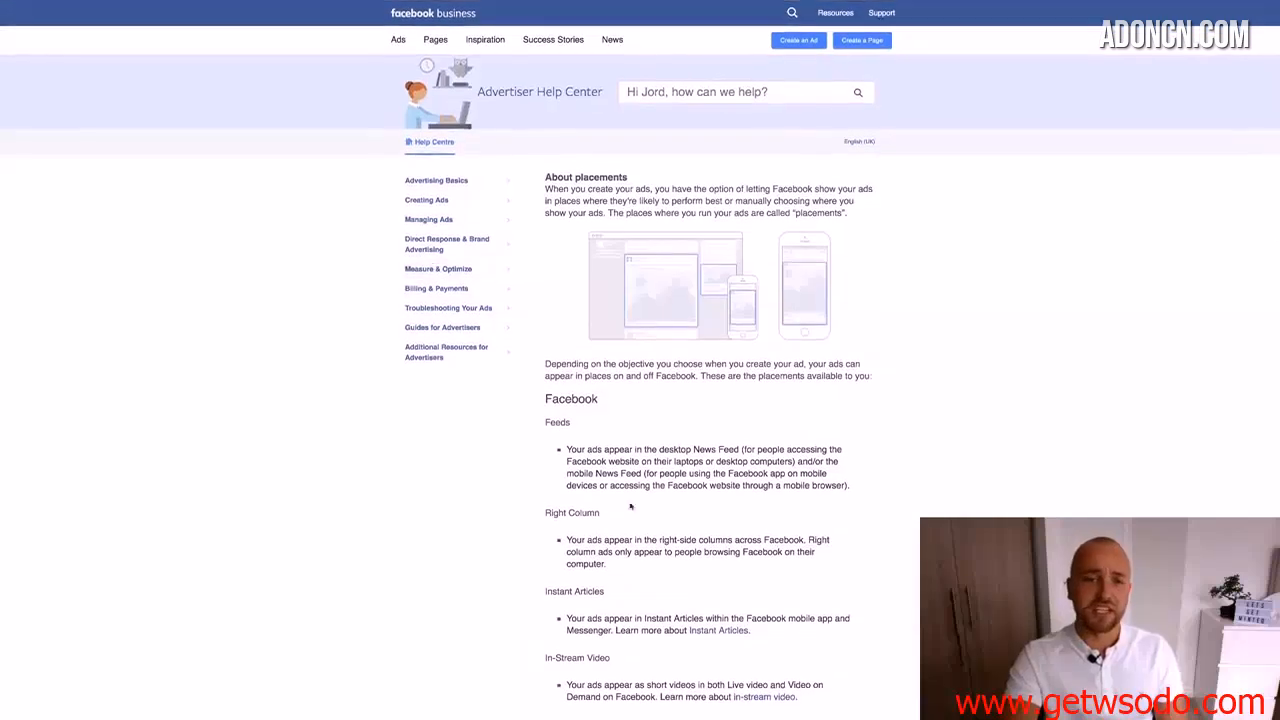
pyautogui.moveTo(2, 2)
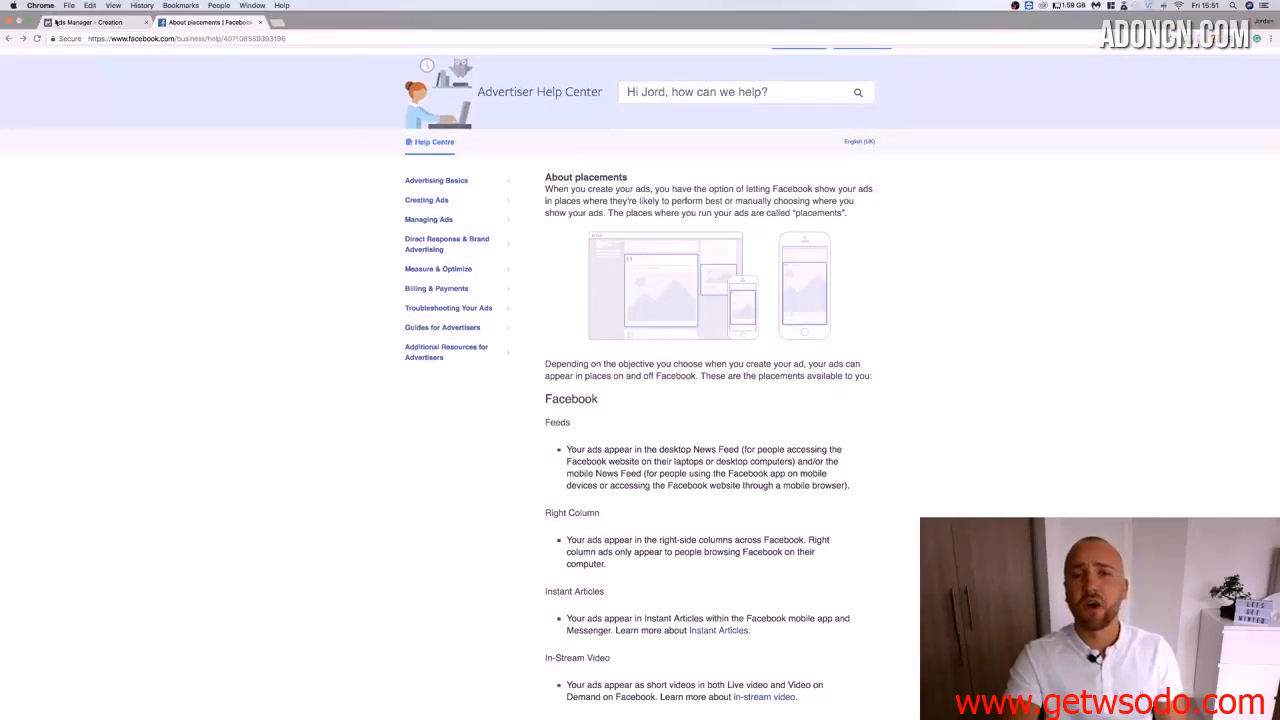
pyautogui.click(57, 22)
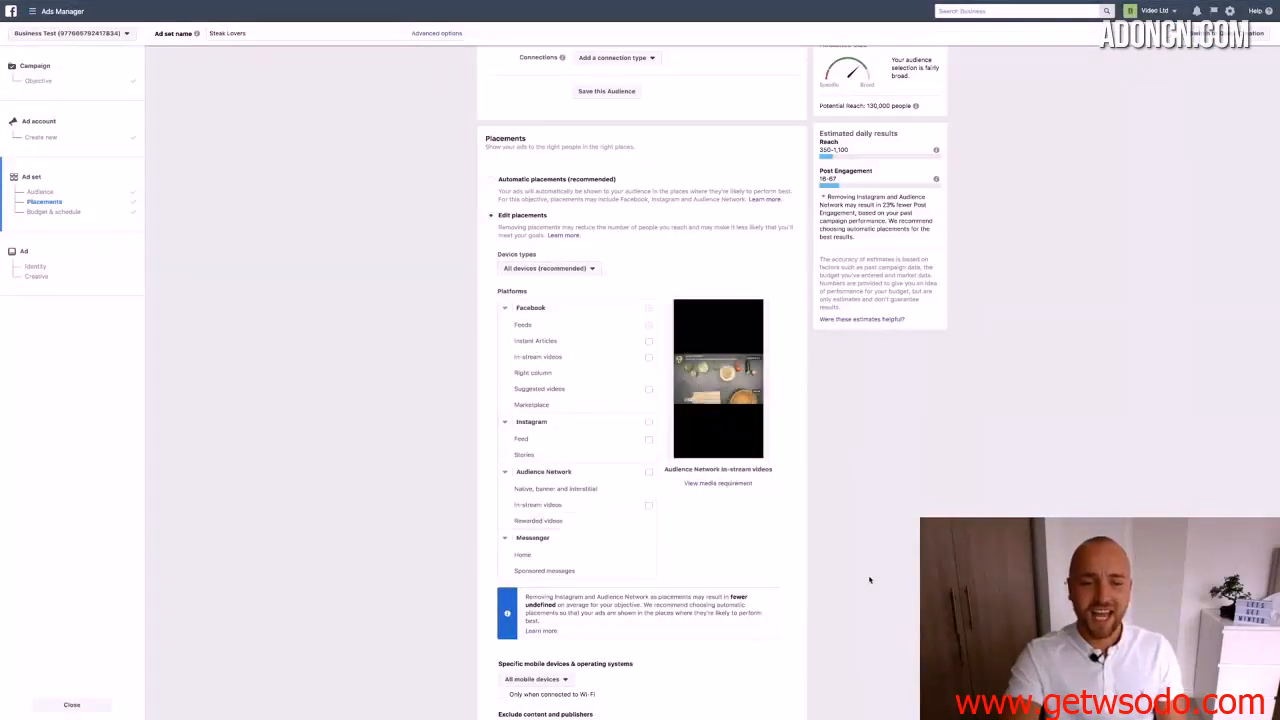
# Try the Lifetime budget option in the ad set's budget and schedule section, and switch back to Daily budget
pyautogui.scroll(-1, 866, 580)
pyautogui.scroll(1, 866, 580)
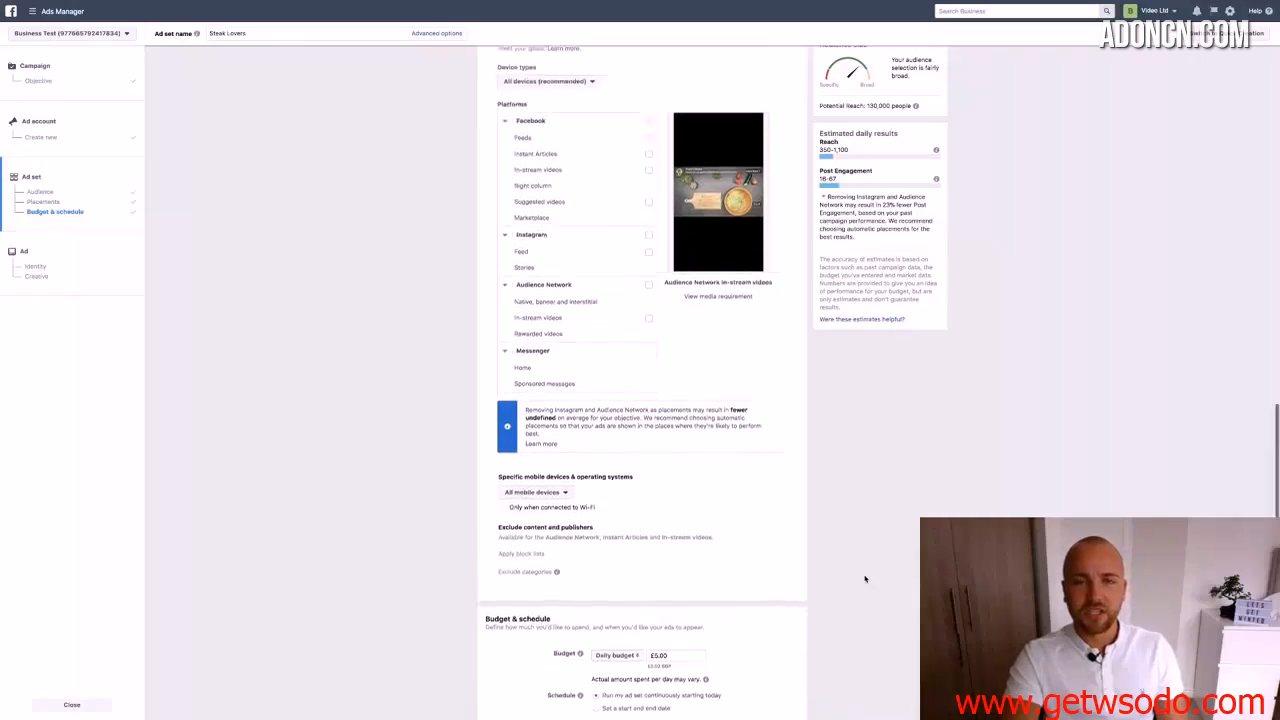
pyautogui.scroll(-1, 866, 578)
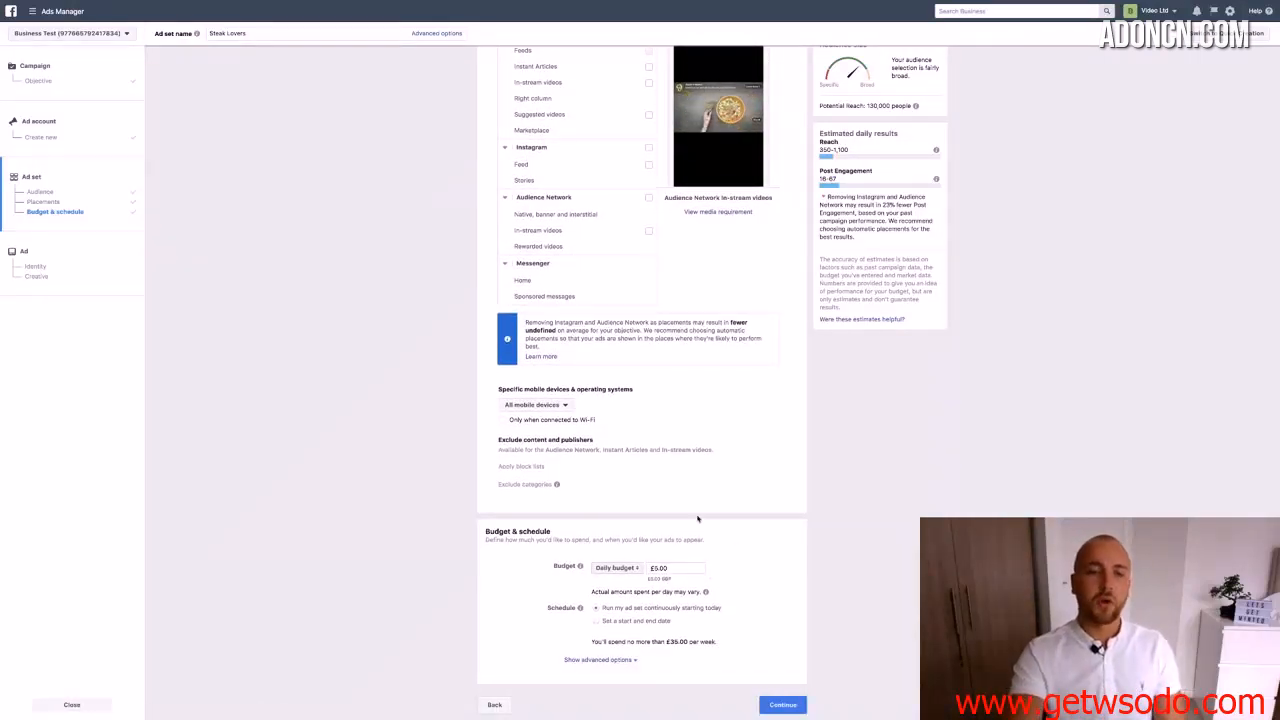
pyautogui.click(615, 568)
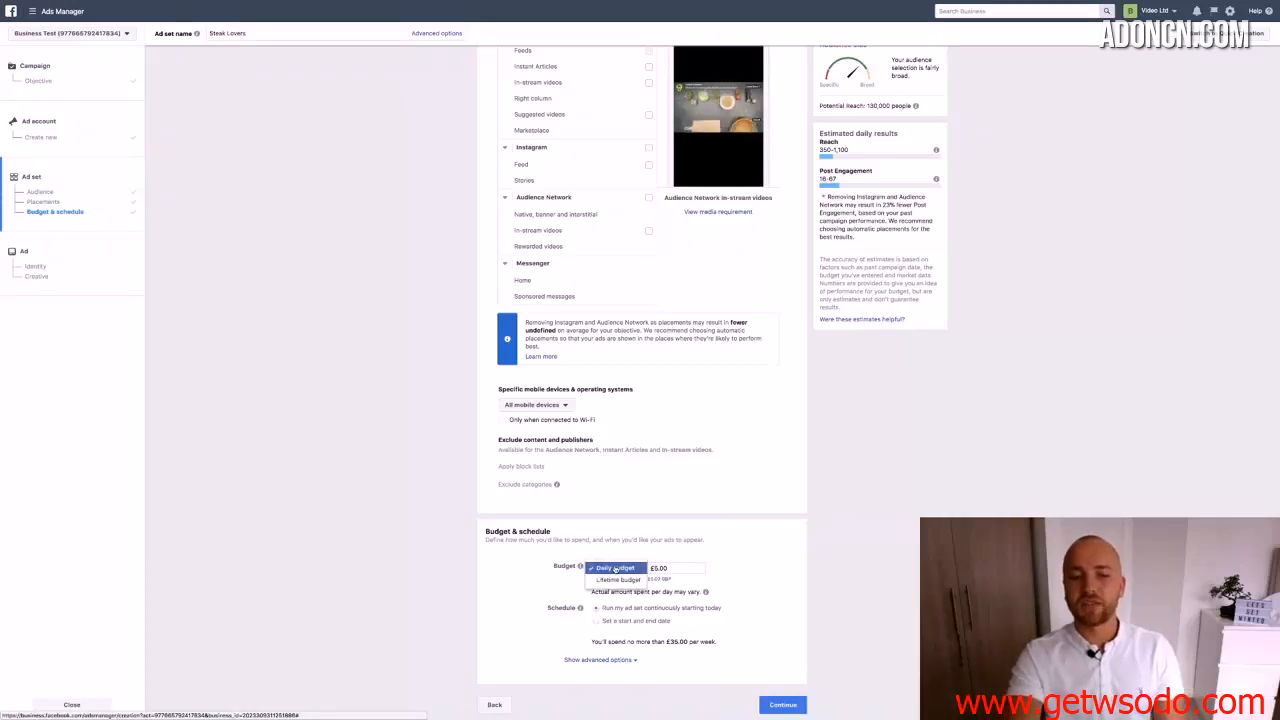
pyautogui.click(619, 580)
pyautogui.click(619, 569)
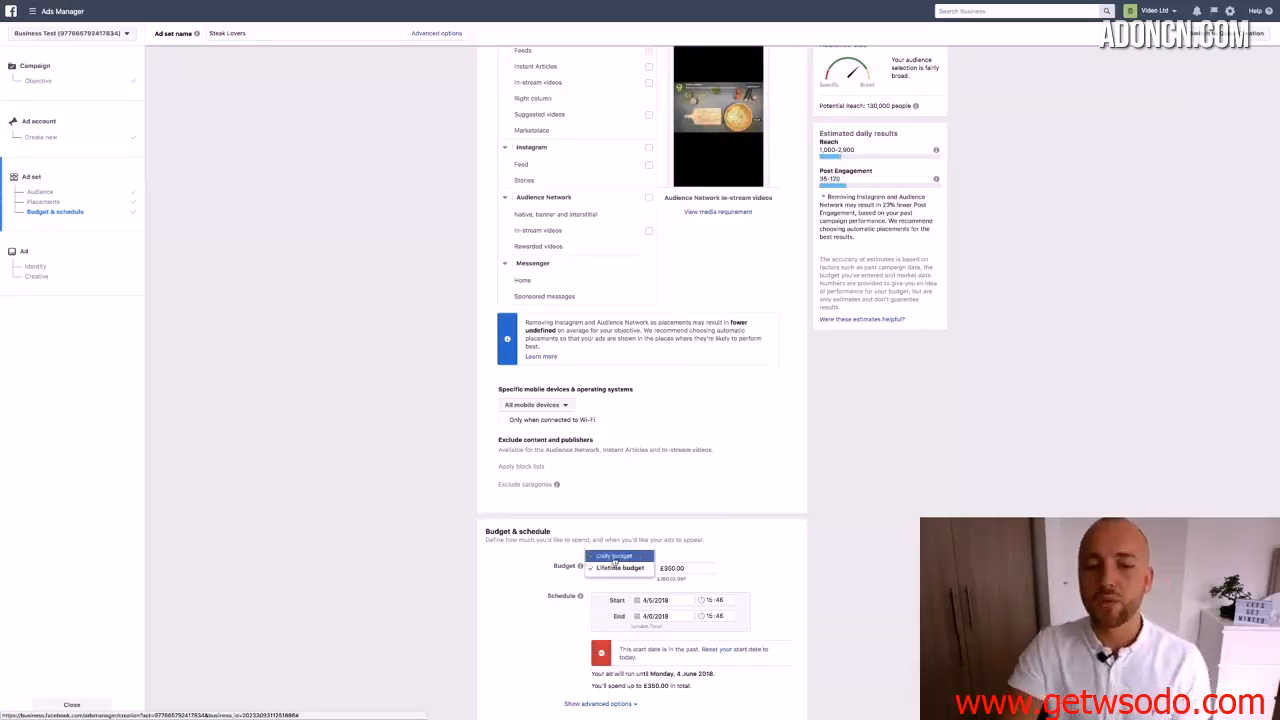
pyautogui.click(614, 556)
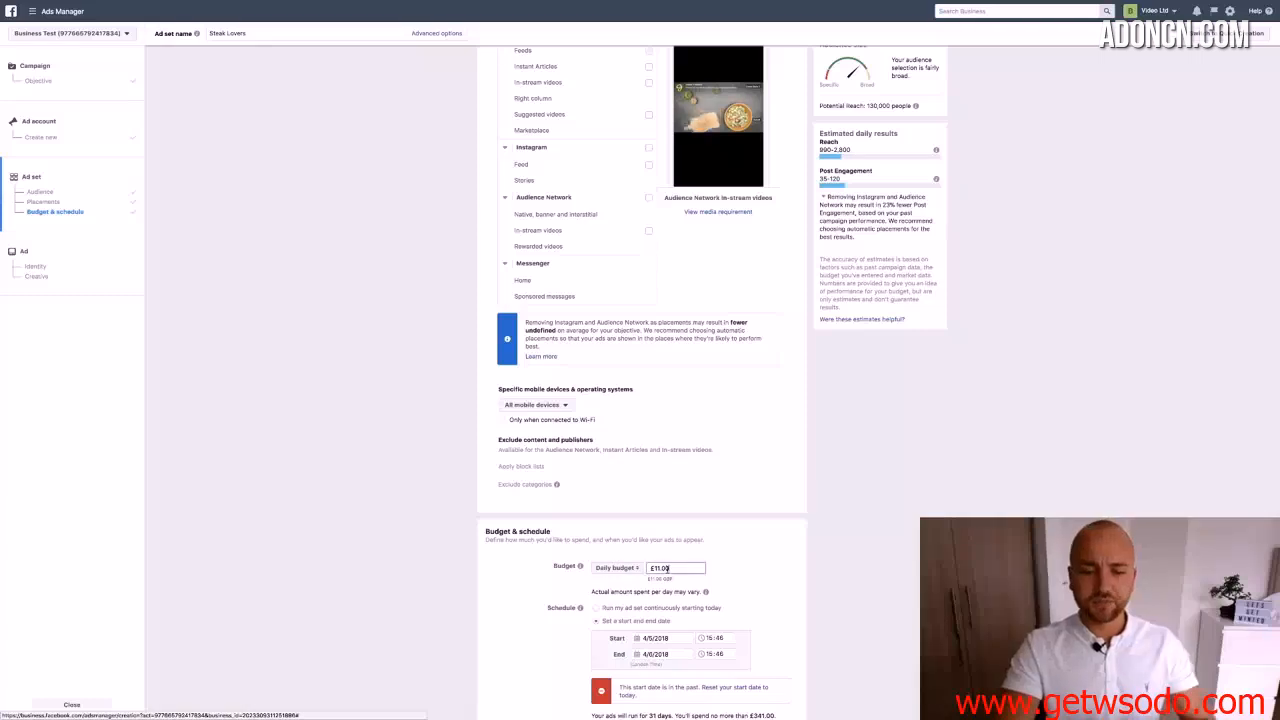
# Schedule the ad set to run continuously starting today and set its daily budget to £5.00
pyautogui.click(666, 568)
pyautogui.click(597, 608)
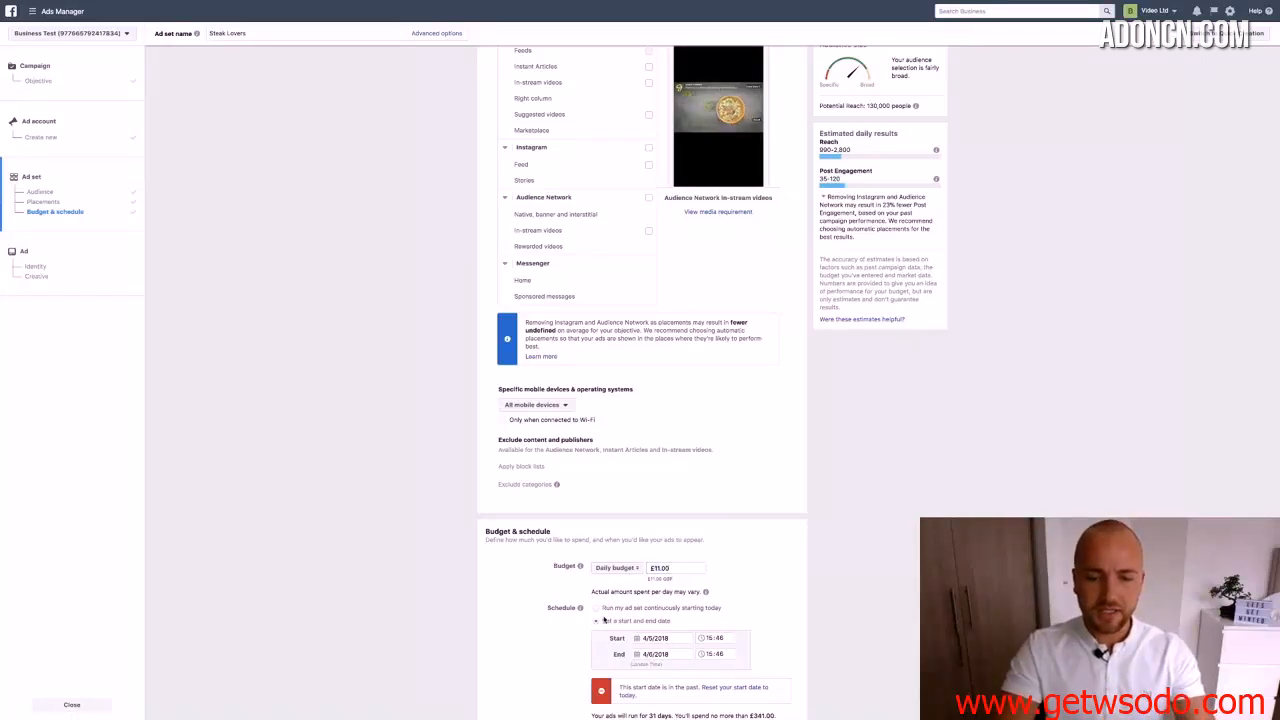
pyautogui.click(667, 568)
pyautogui.write('5')
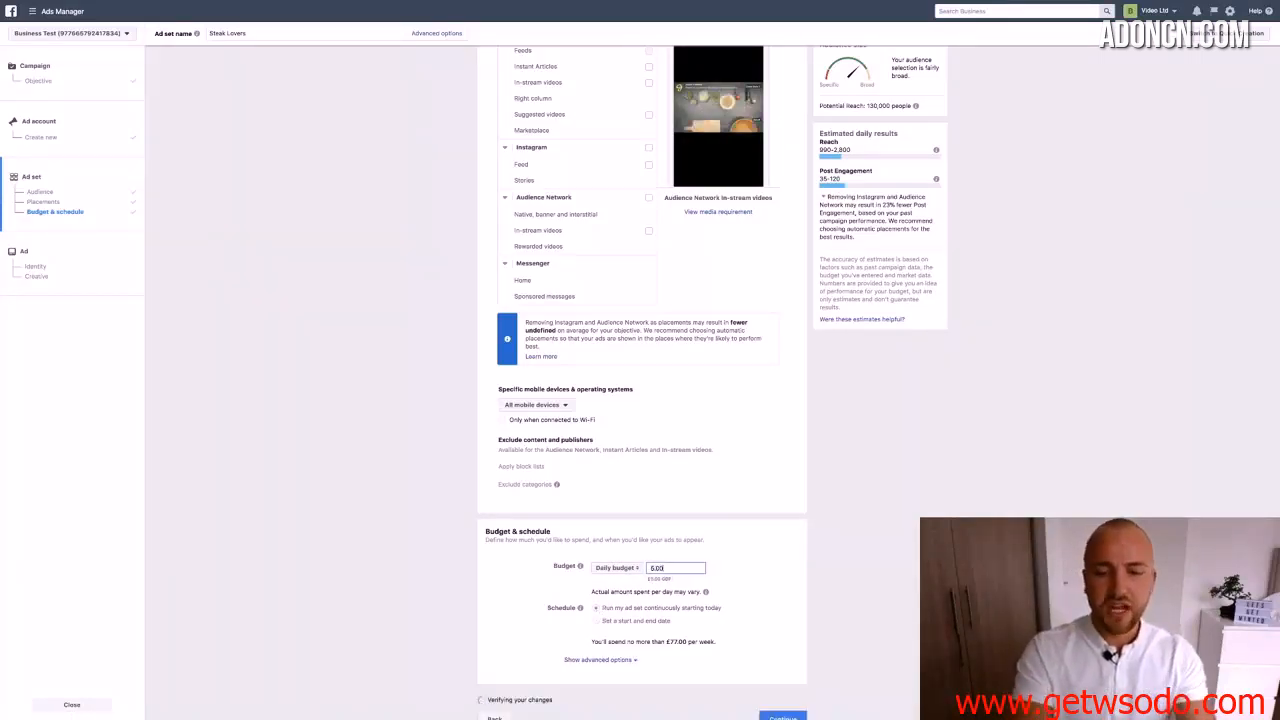
pyautogui.click(781, 585)
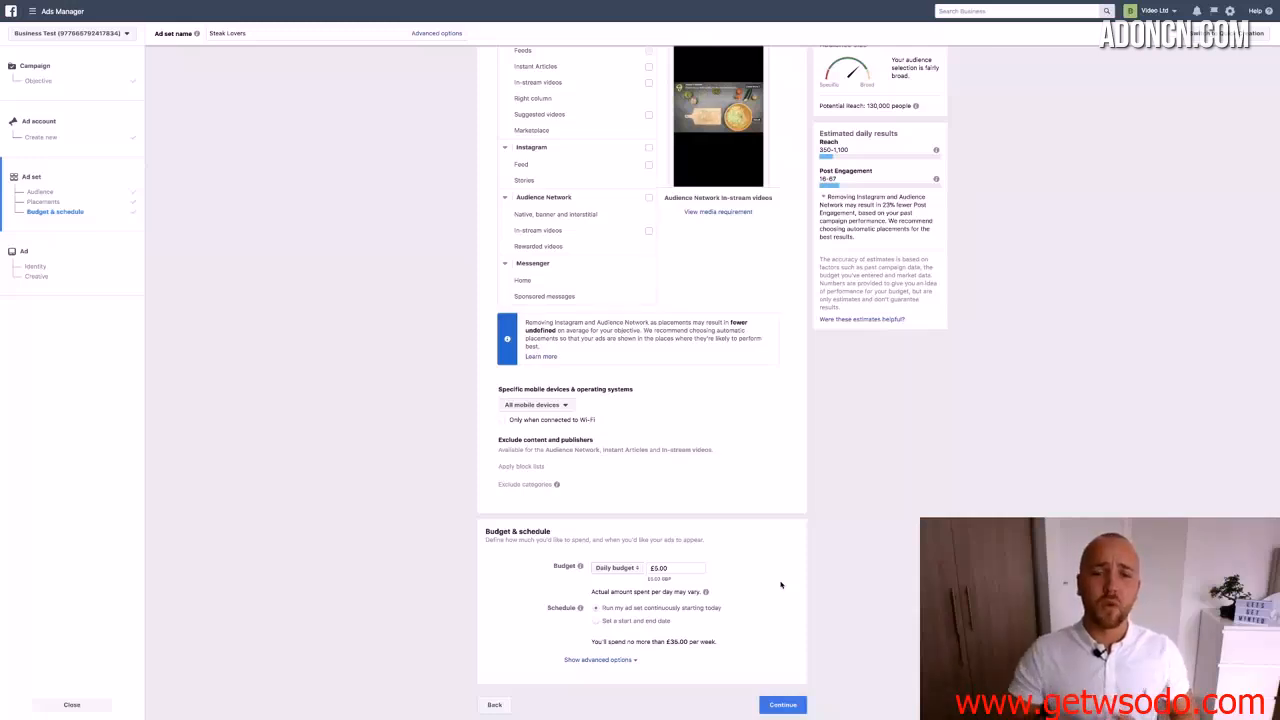
# Try a daily budget of £10.00 to compare the estimated daily results, and set it back to £5.00
pyautogui.doubleClick(664, 568)
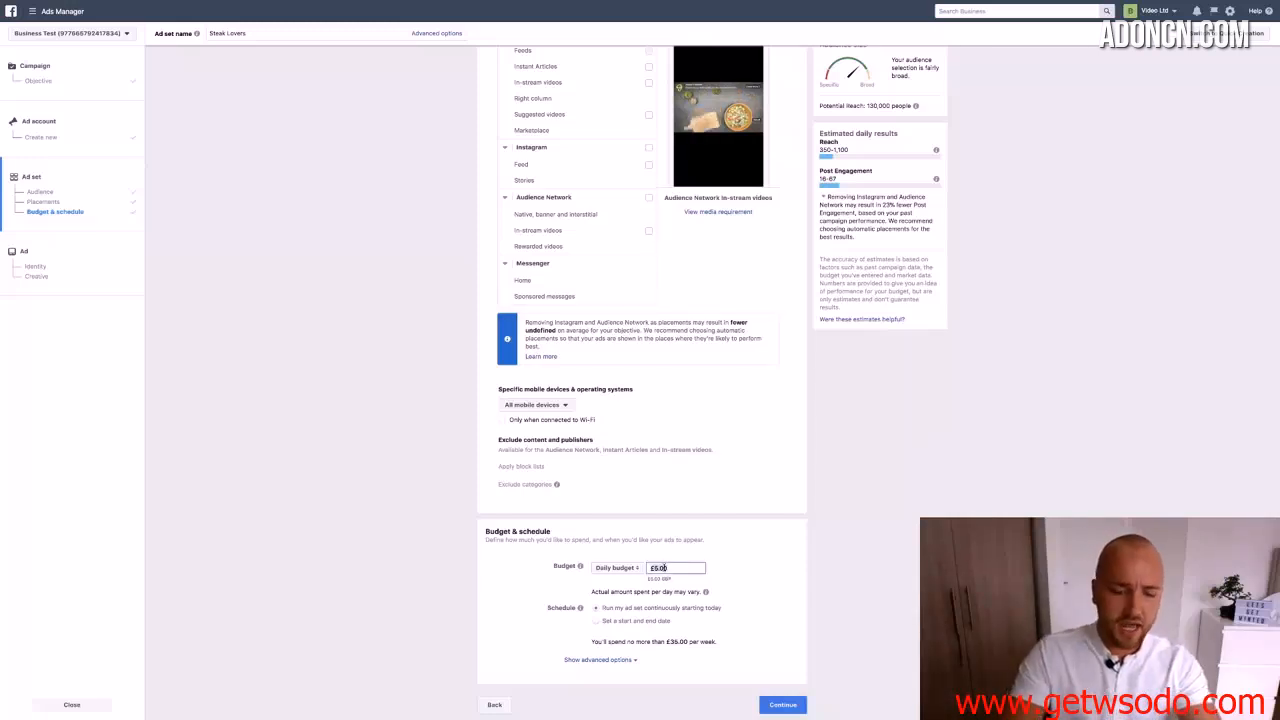
pyautogui.write('10')
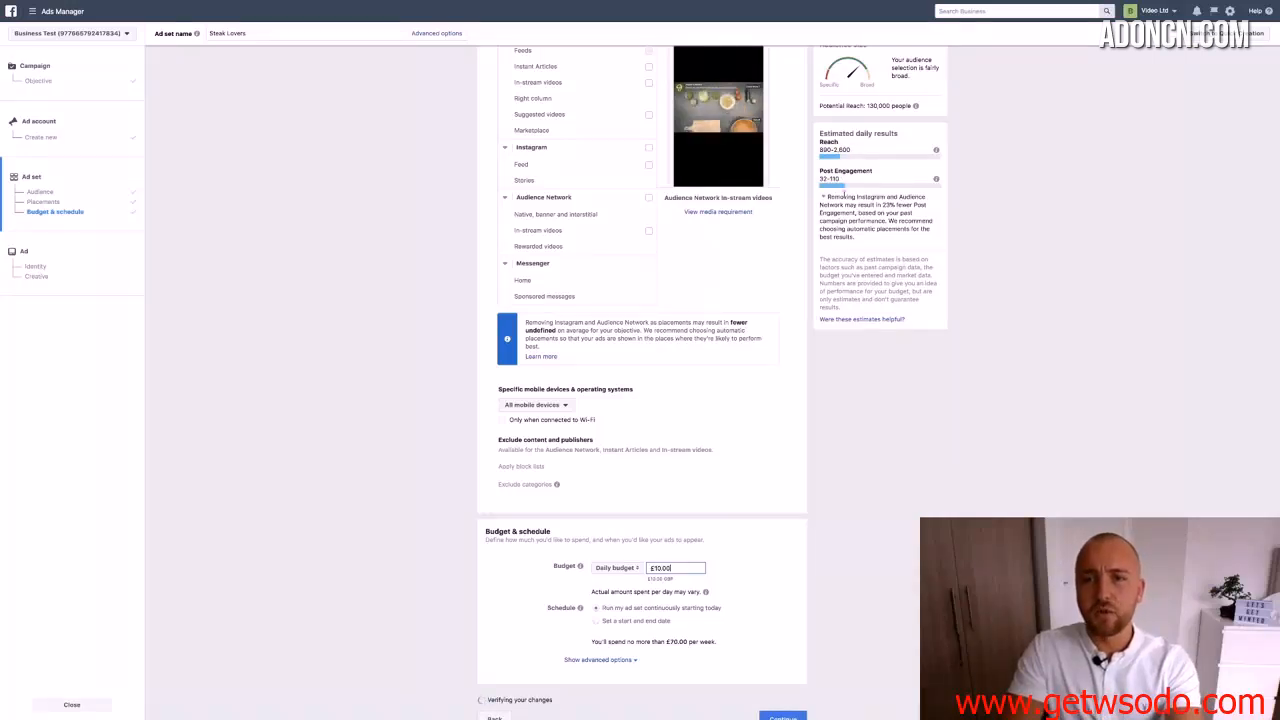
pyautogui.doubleClick(658, 567)
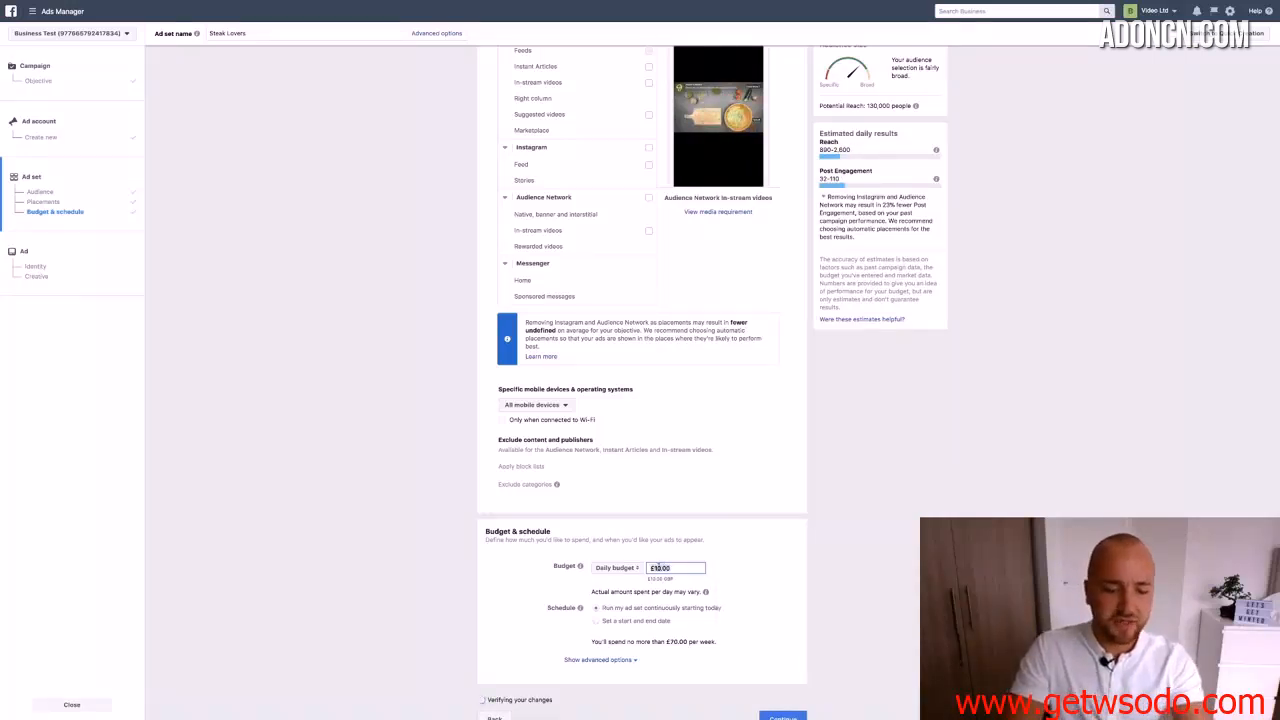
pyautogui.write('5.00')
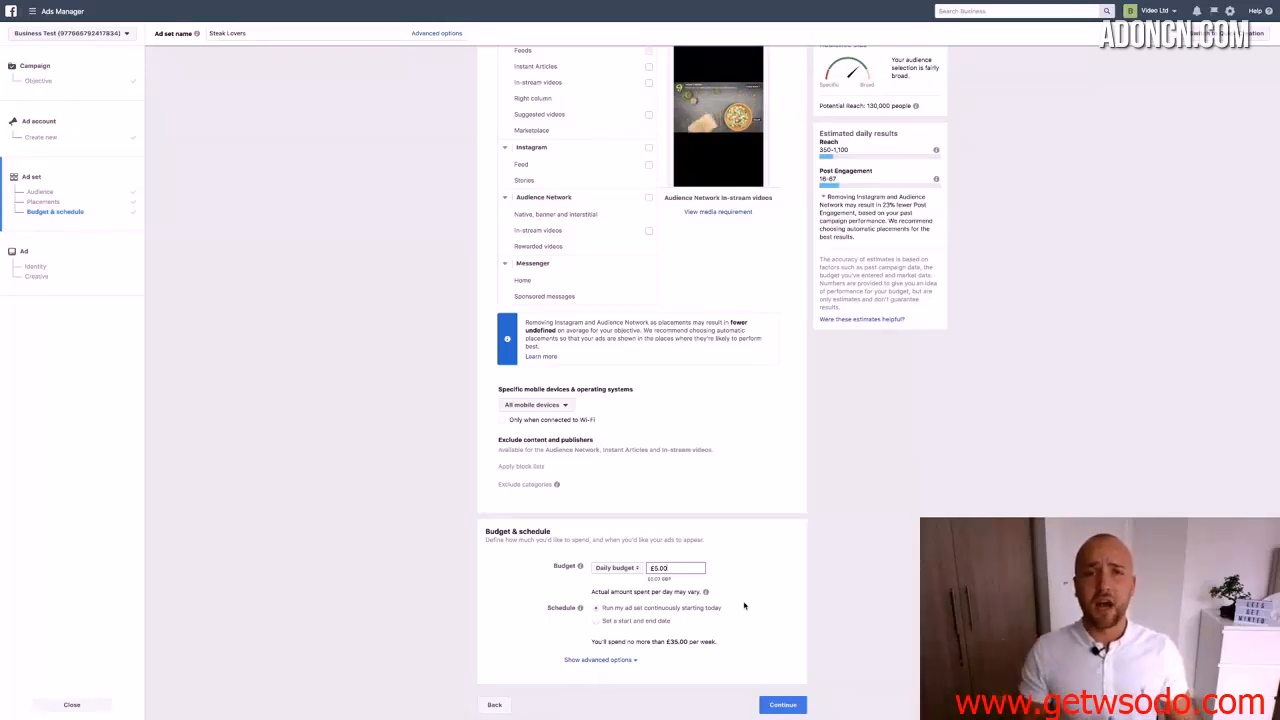
# Try scheduling the ad set with a start and end date, and return to running it continuously starting today
pyautogui.click(596, 621)
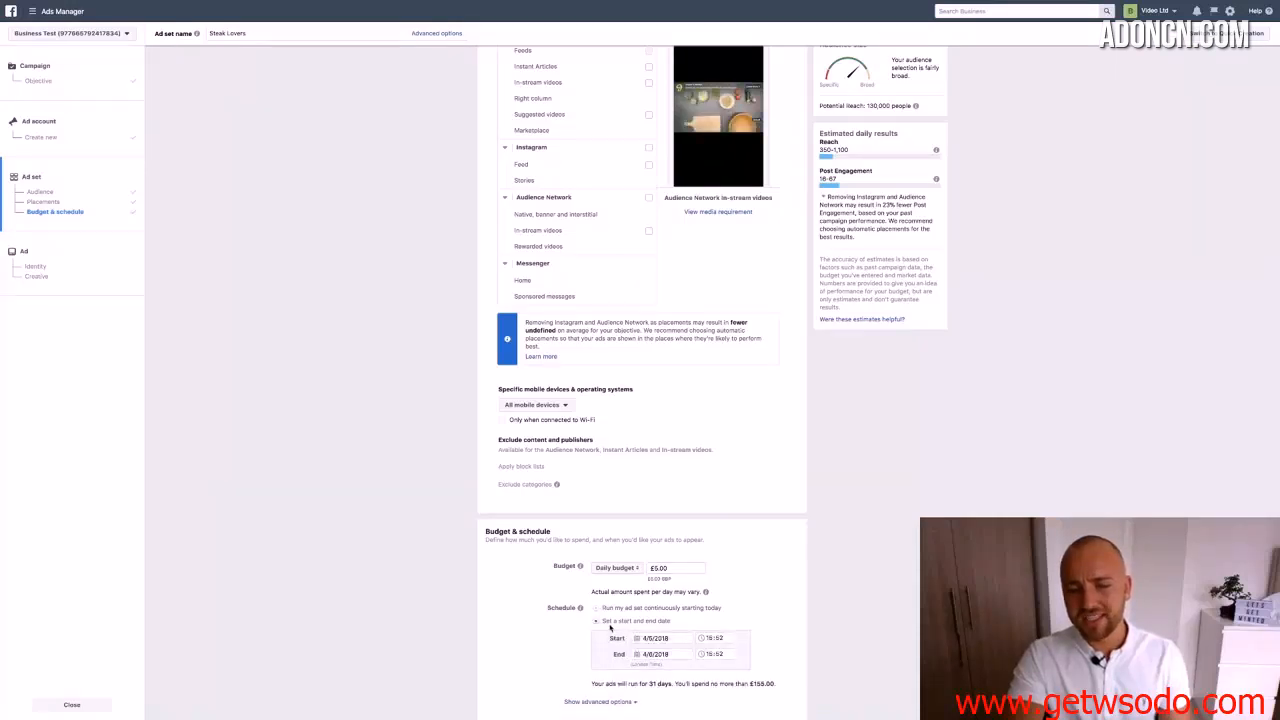
pyautogui.moveTo(596, 623); pyautogui.dragTo(614, 615)
pyautogui.click(598, 608)
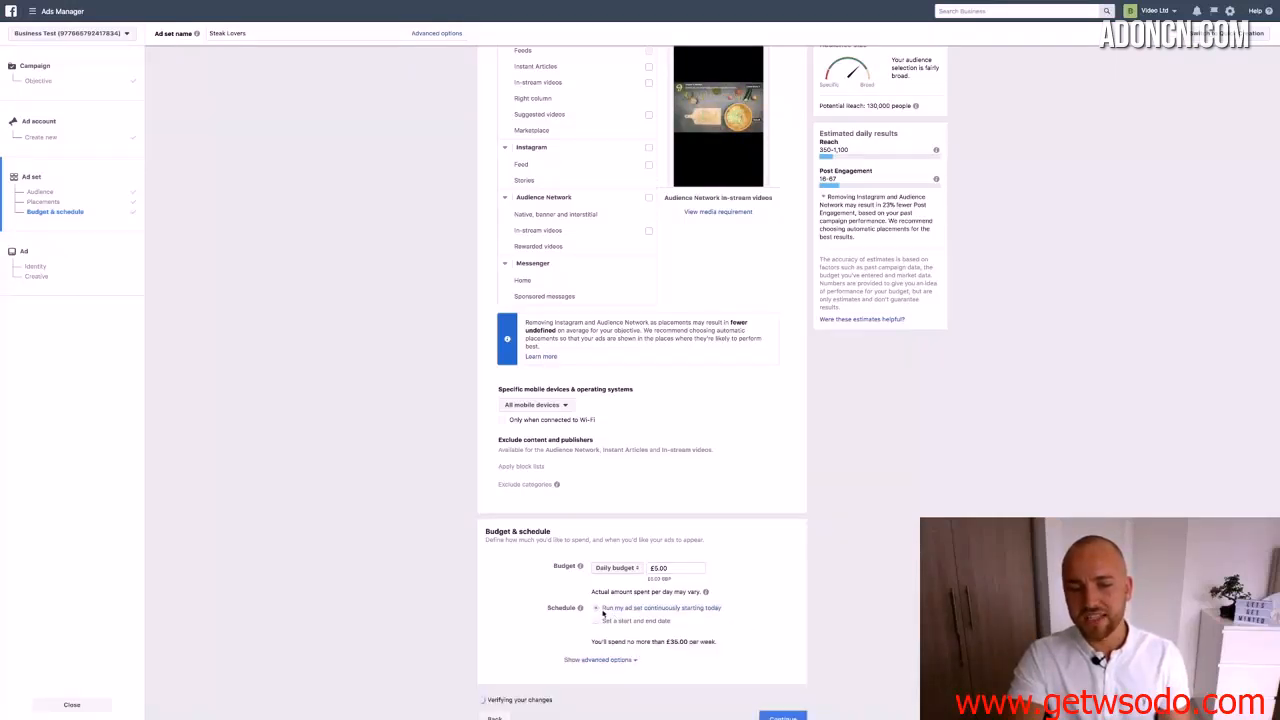
pyautogui.click(596, 623)
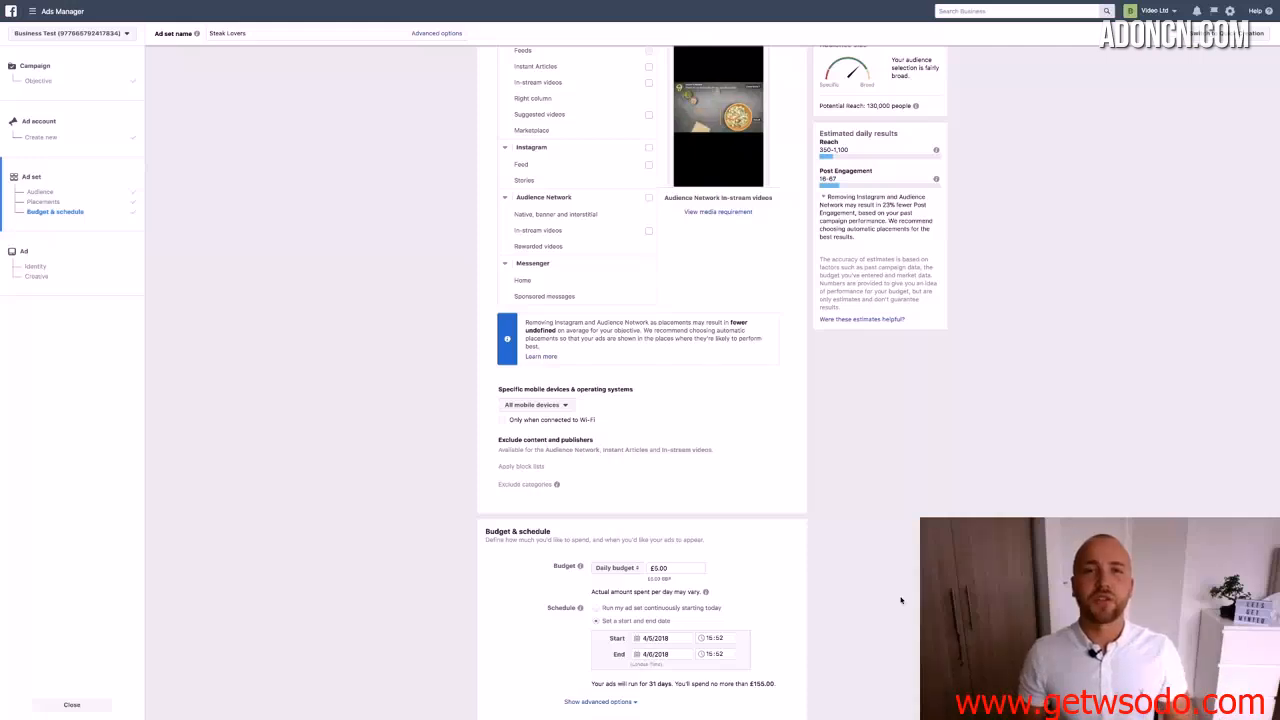
pyautogui.click(596, 607)
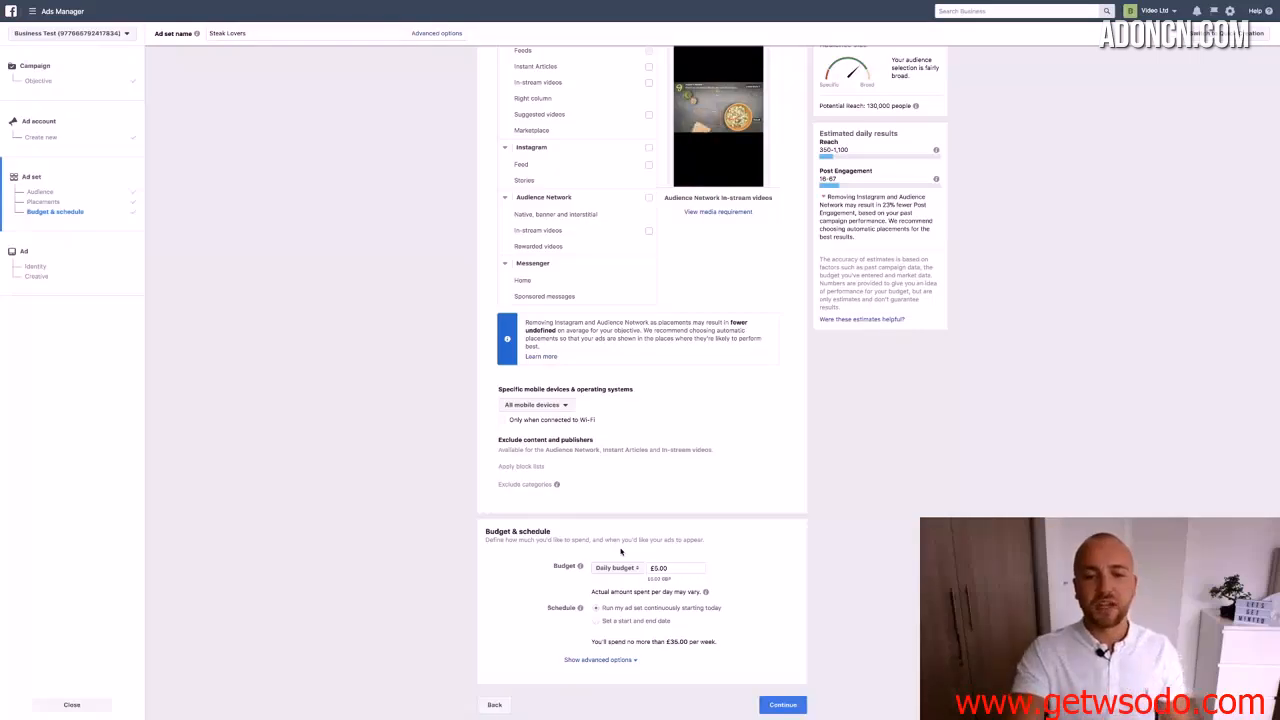
pyautogui.click(690, 569)
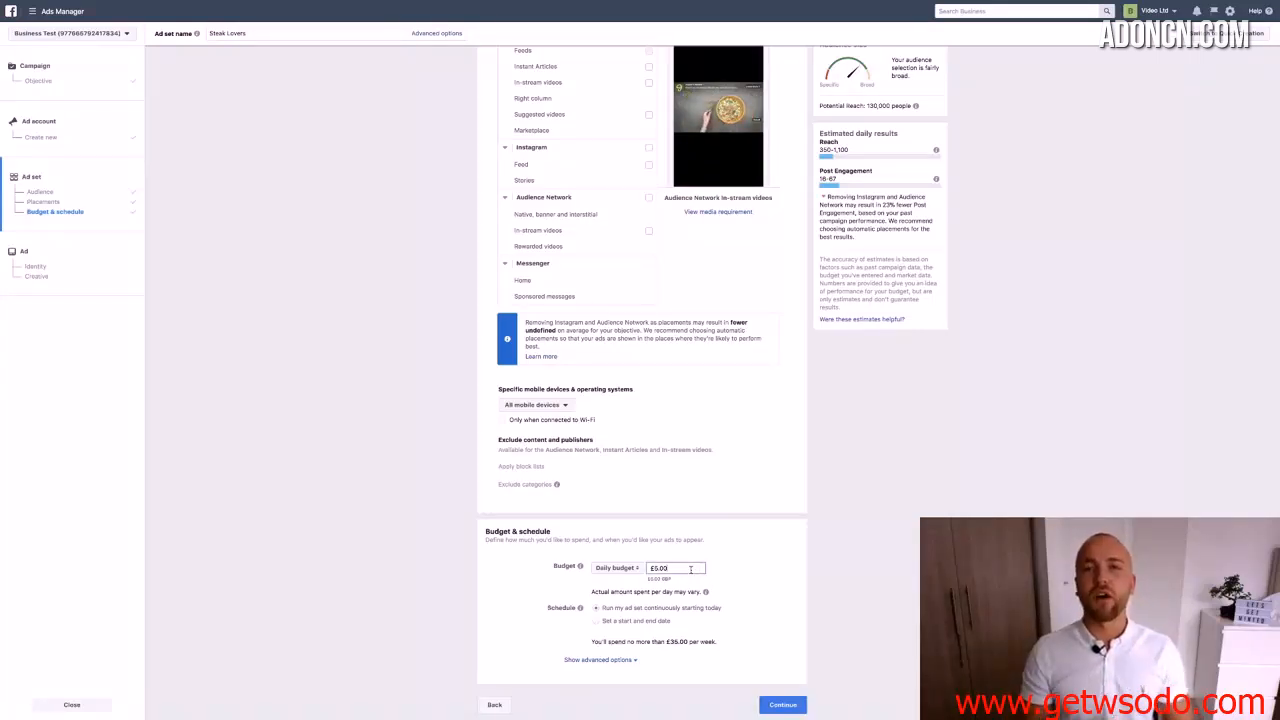